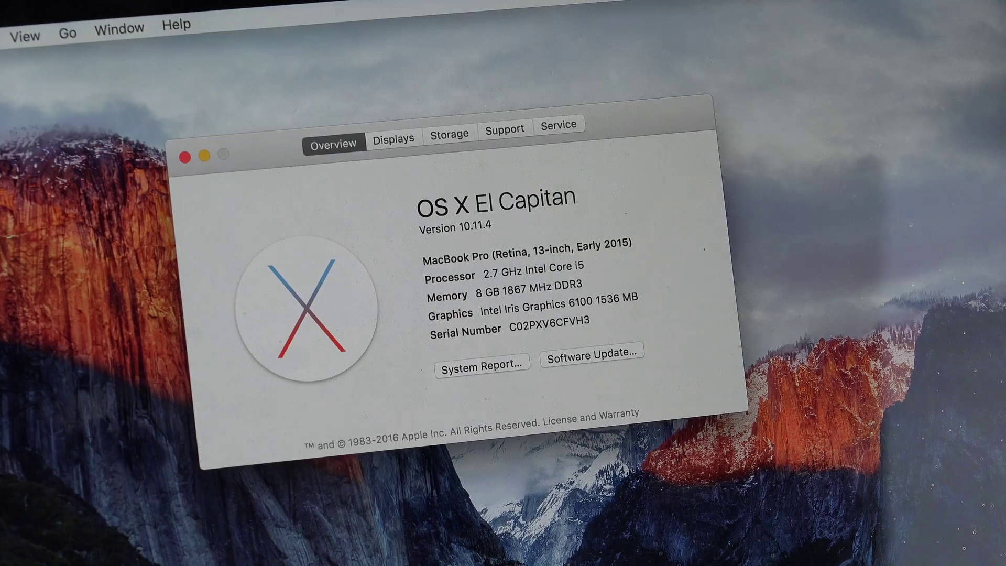
# Check Macintosh HD's storage breakdown in About This Mac, then request a shutdown.
pyautogui.click(452, 139)
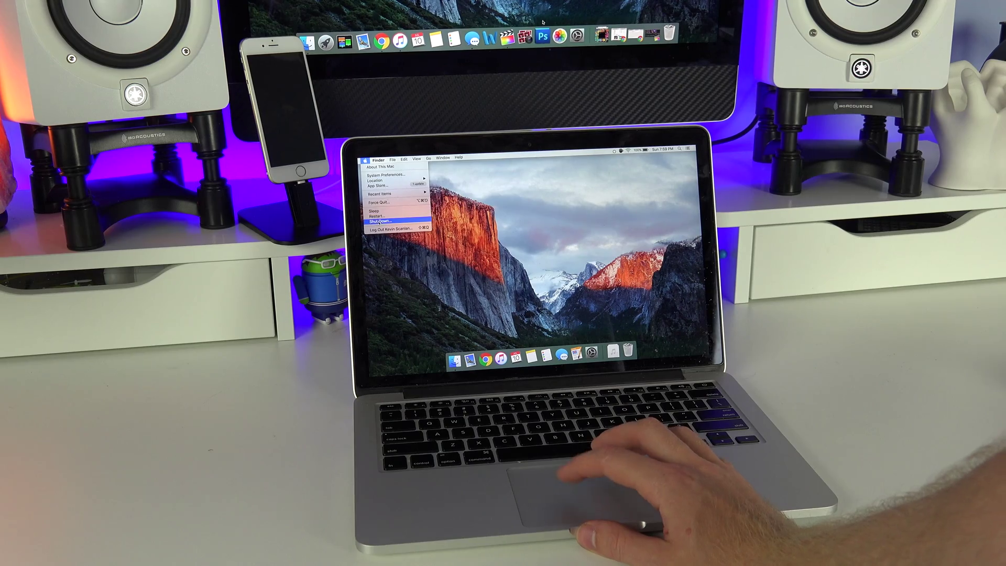
pyautogui.click(379, 222)
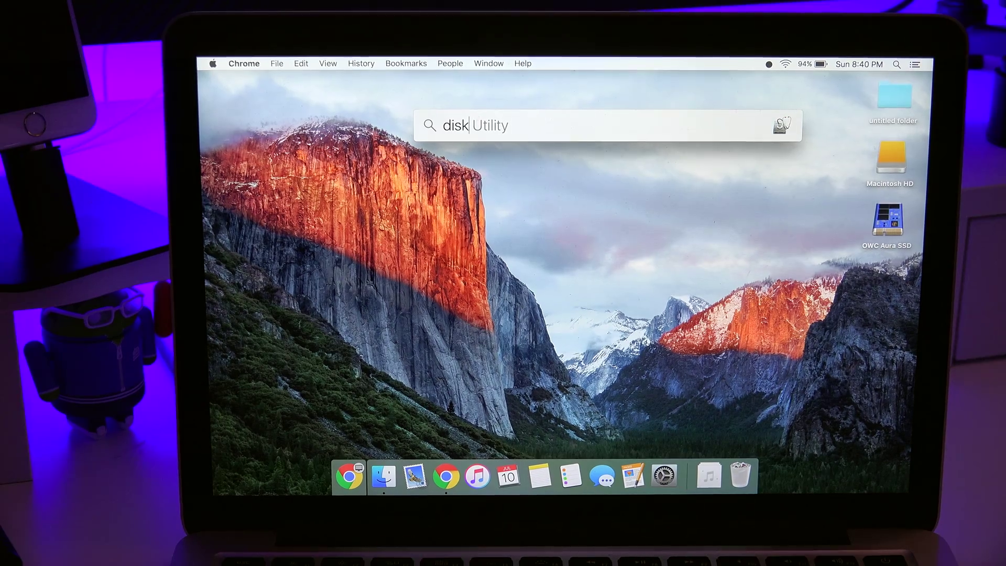
# In Disk Utility, erase the OWC Aura SSD Media drive under the name 'OS X Extended (Journaled) 2'.
pyautogui.press('Return')
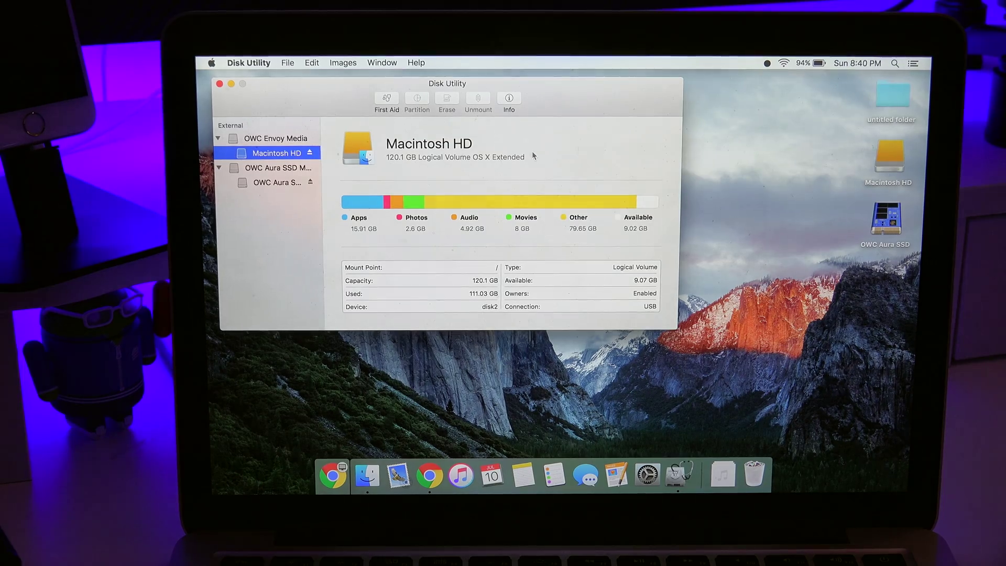
pyautogui.click(297, 170)
pyautogui.click(444, 99)
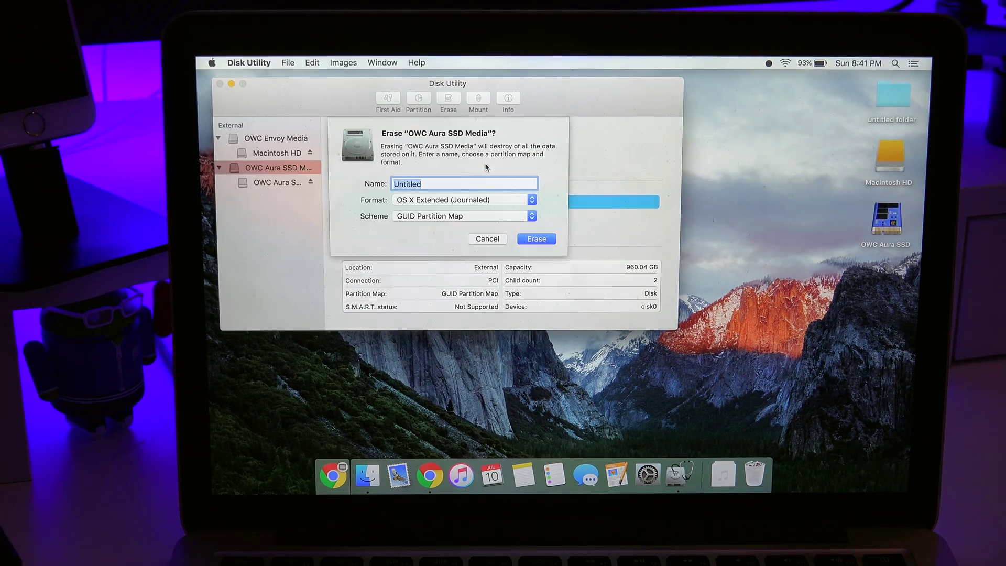
pyautogui.write('OS X Extended (Journaled) 2')
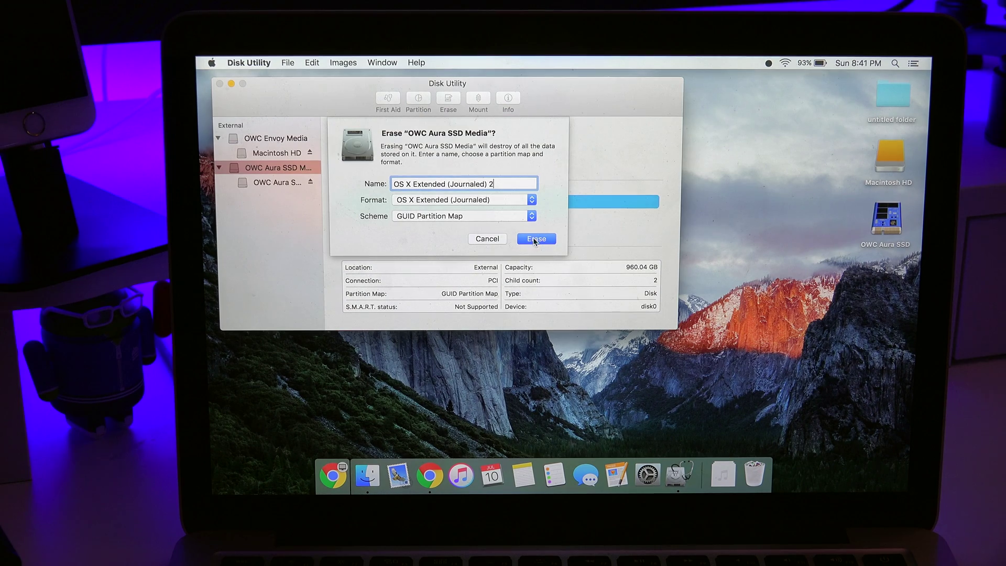
pyautogui.click(534, 239)
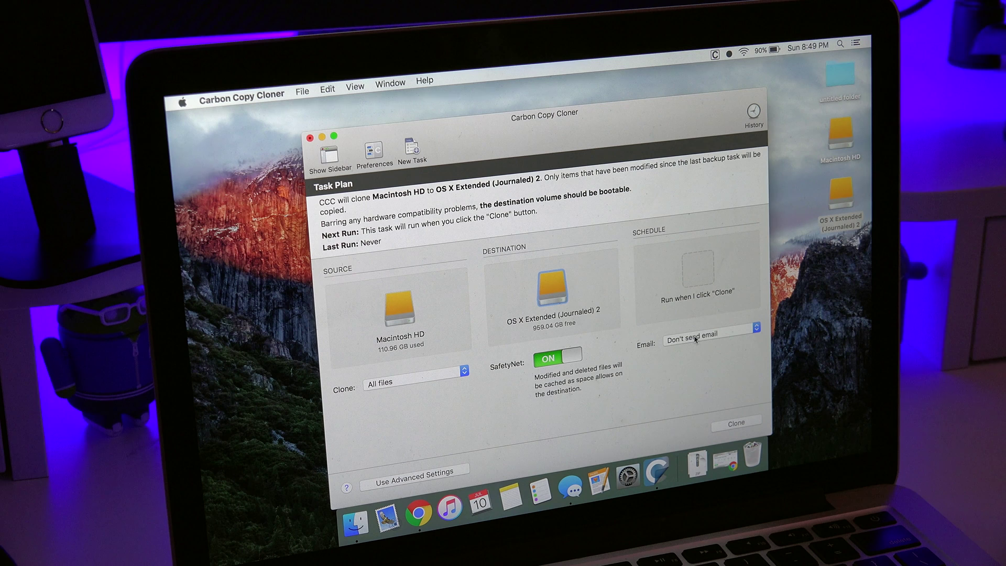
# Clone all files from Macintosh HD to the OS X Extended (Journaled) 2 drive.
pyautogui.click(736, 425)
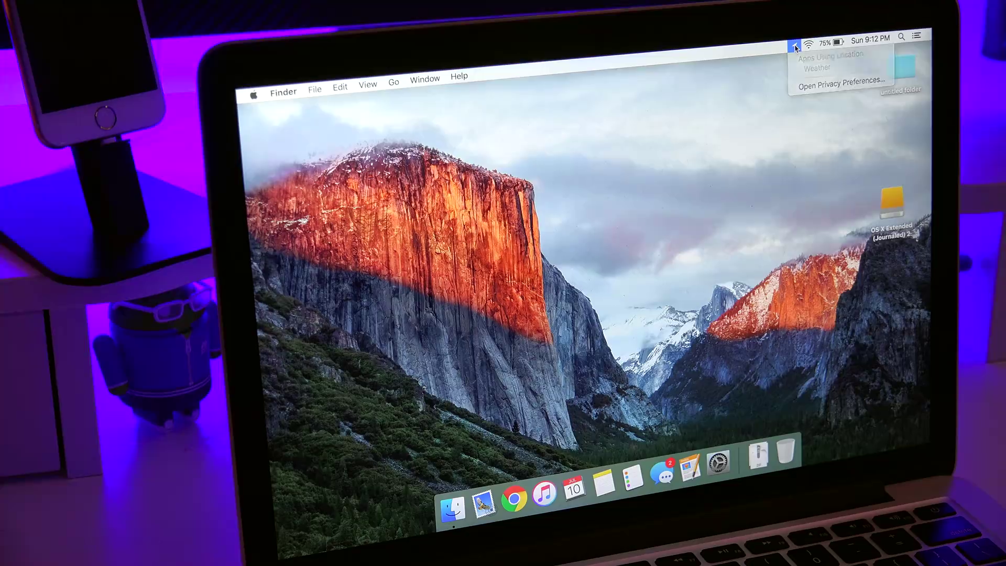
# On the cloned SSD's Finder desktop, open the Apple menu and close it without choosing anything.
pyautogui.click(253, 95)
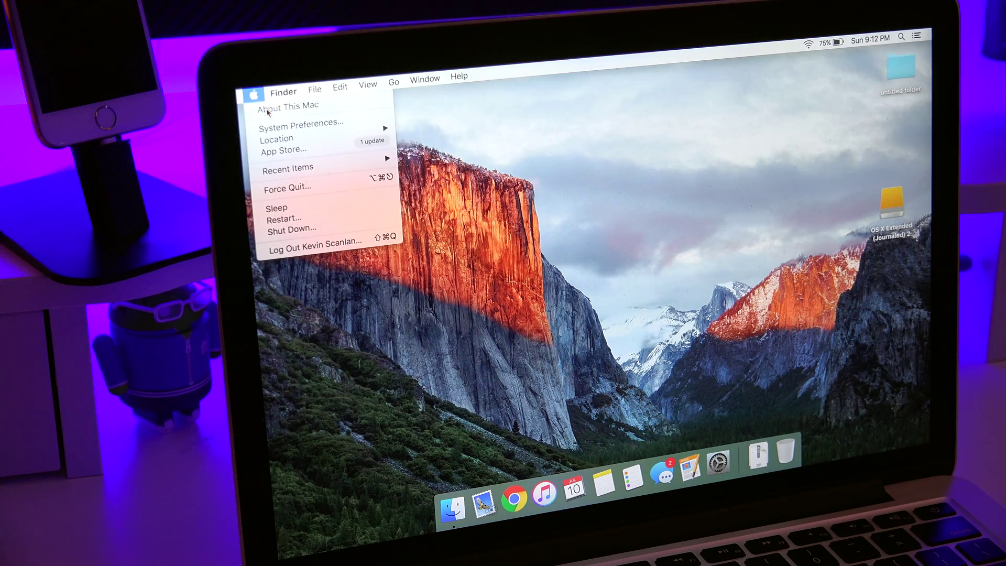
pyautogui.click(467, 150)
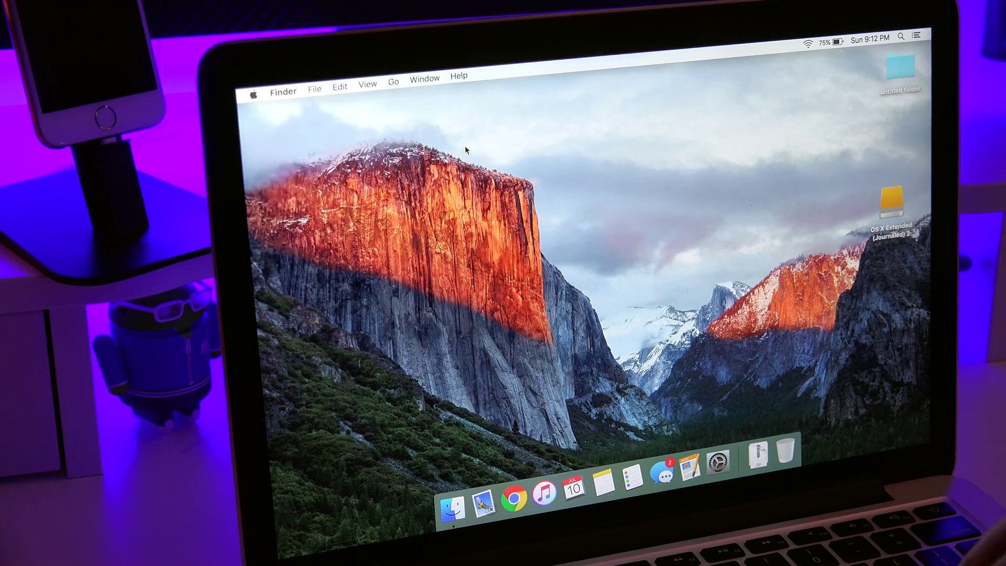